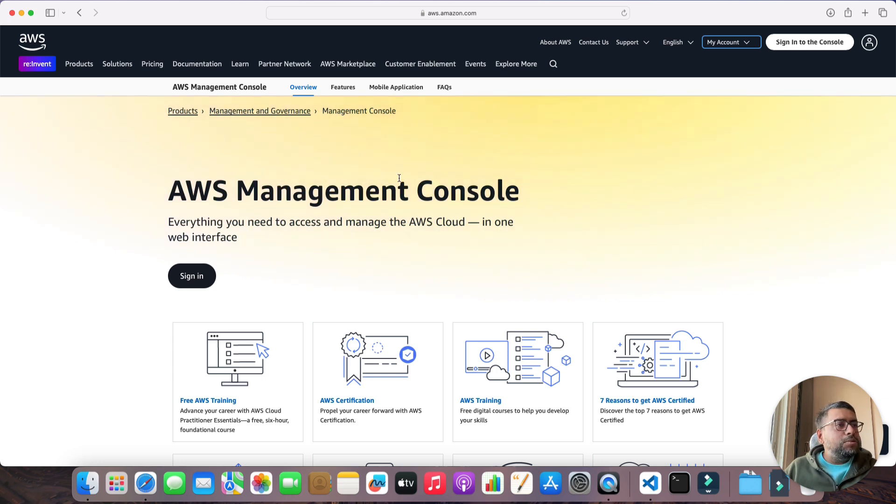
Start the console sign-in as the root user and submit the root account email
click(801, 45)
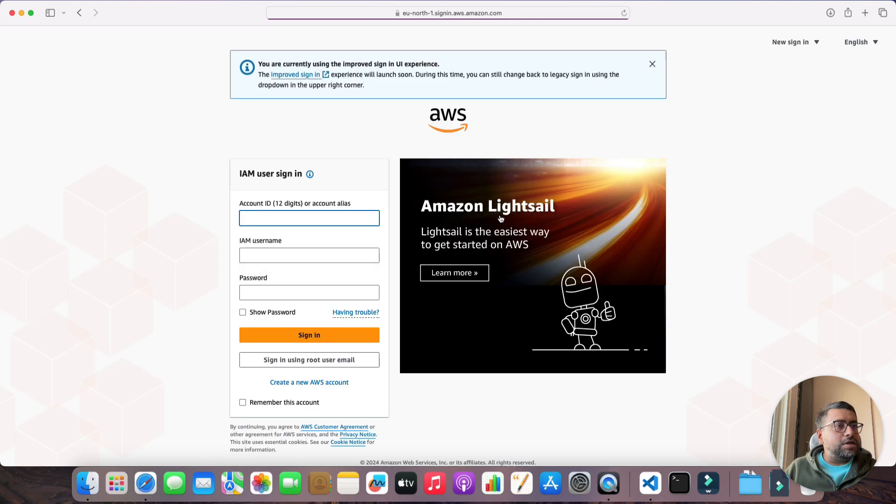
click(319, 367)
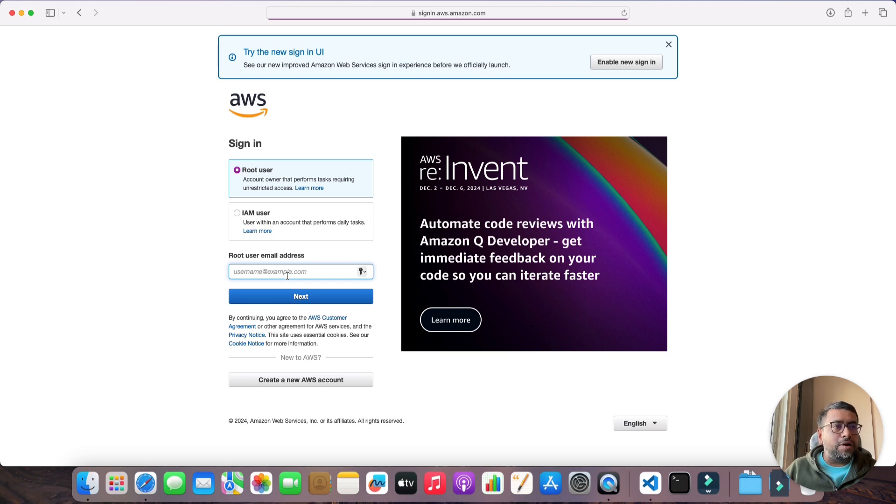
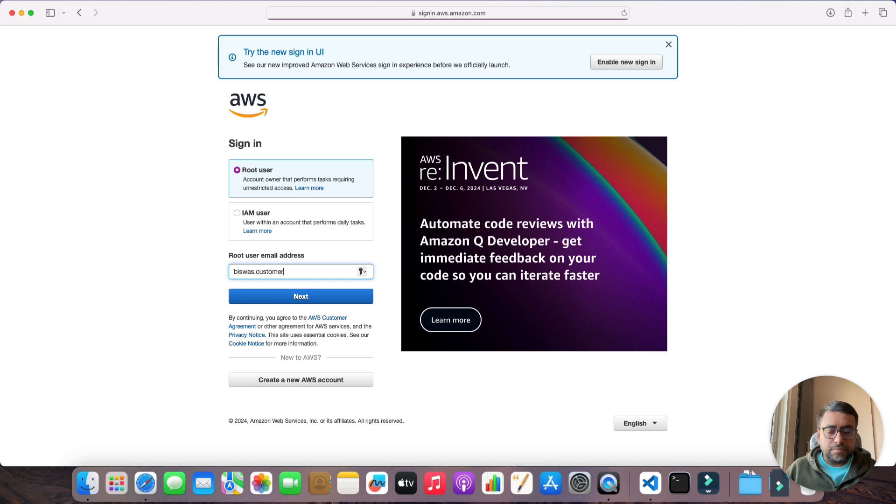
key(Return)
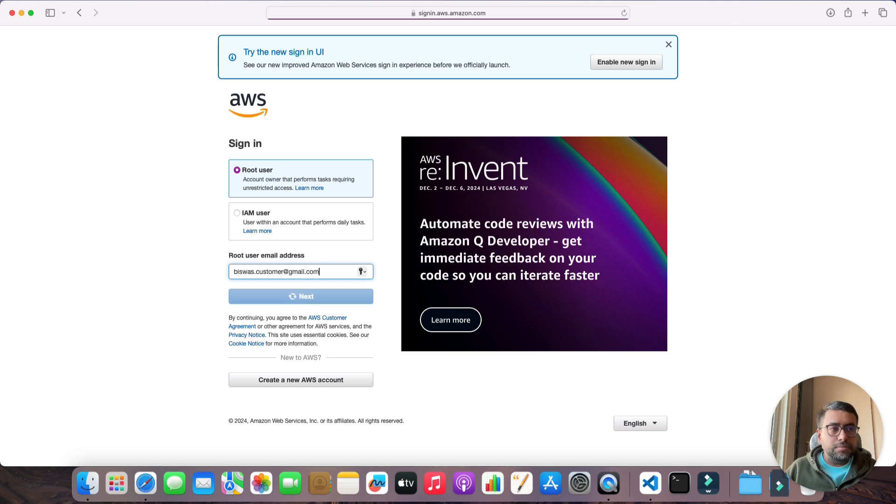
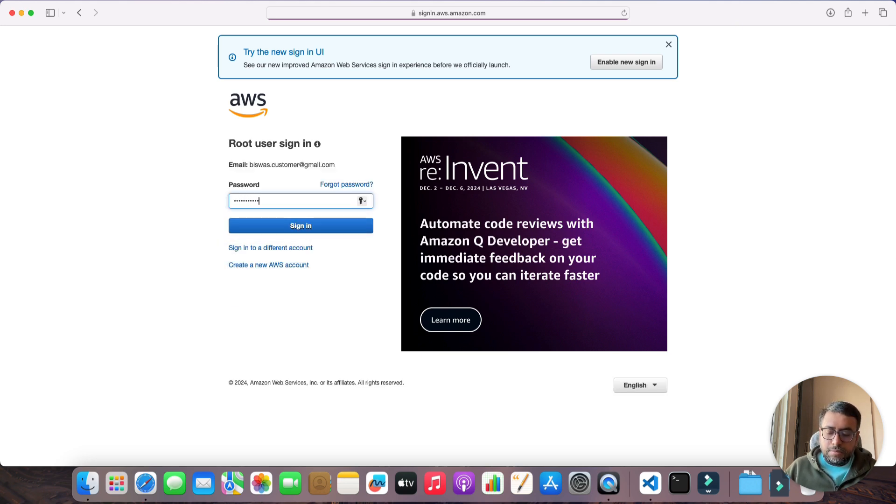
Finish root sign-in with the password and MFA code, decline saving the password, and open IAM
key(Return)
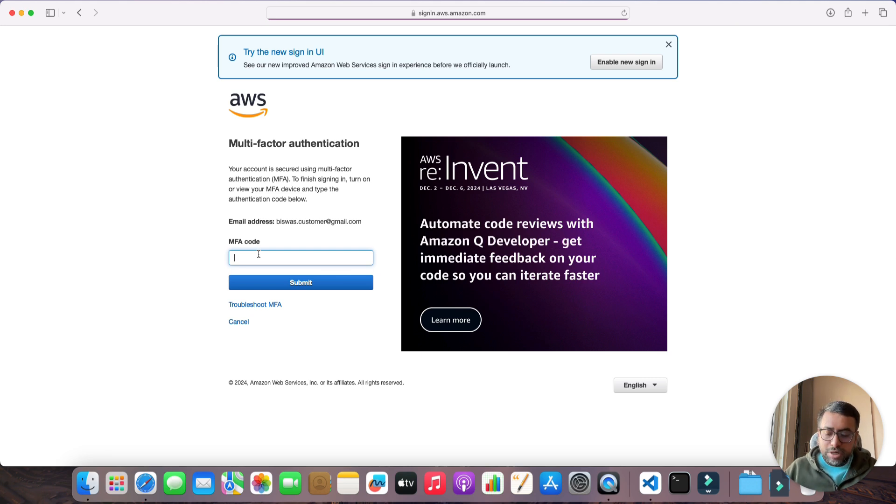
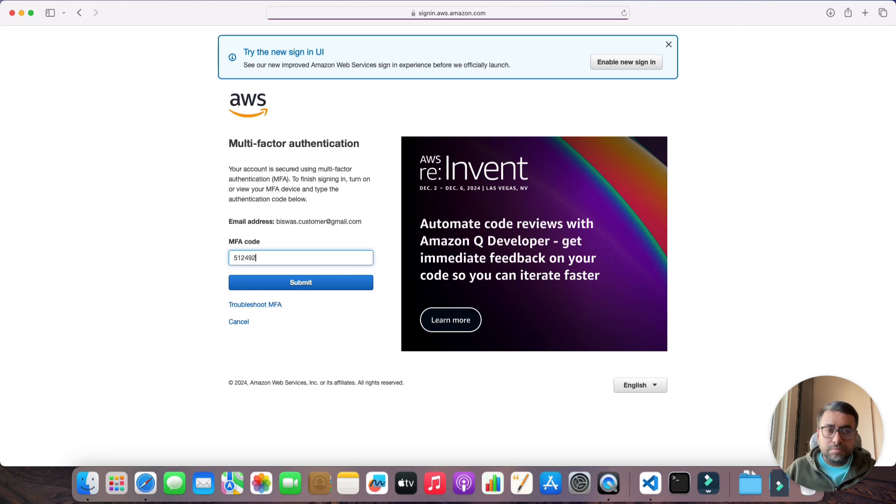
key(Return)
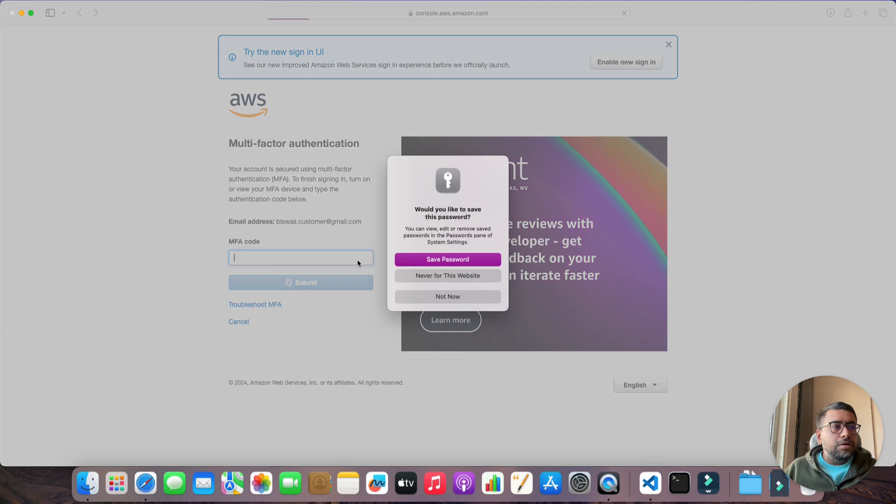
click(442, 275)
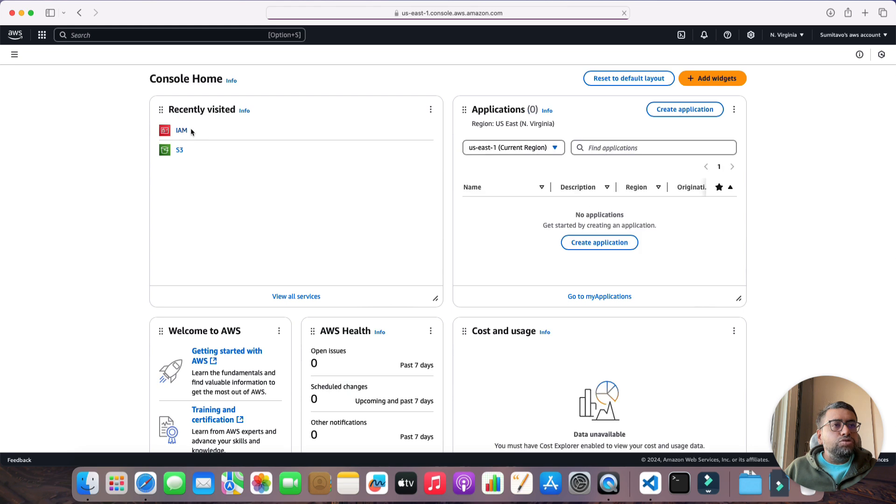
click(182, 131)
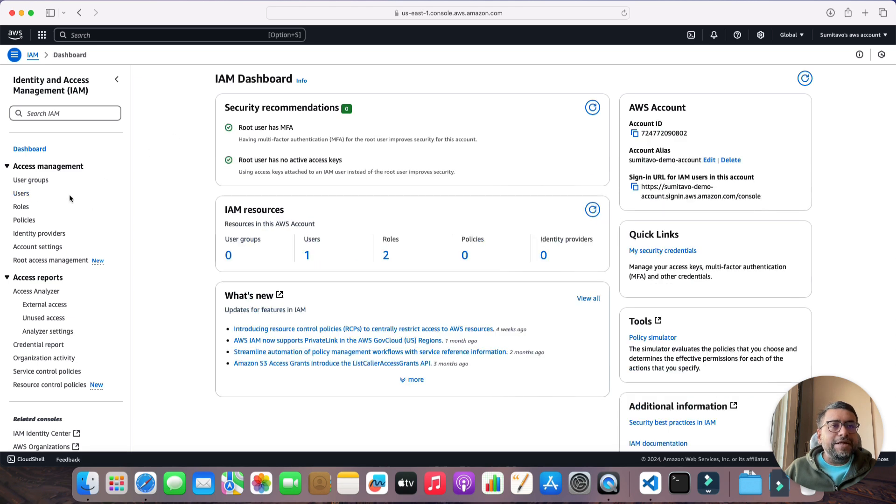
Open the IAM Users list and launch the Create user wizard
click(22, 195)
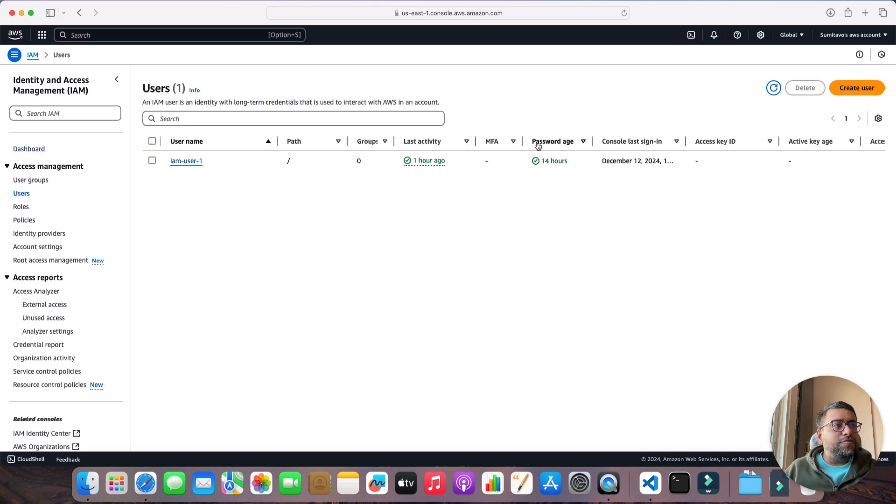
click(858, 88)
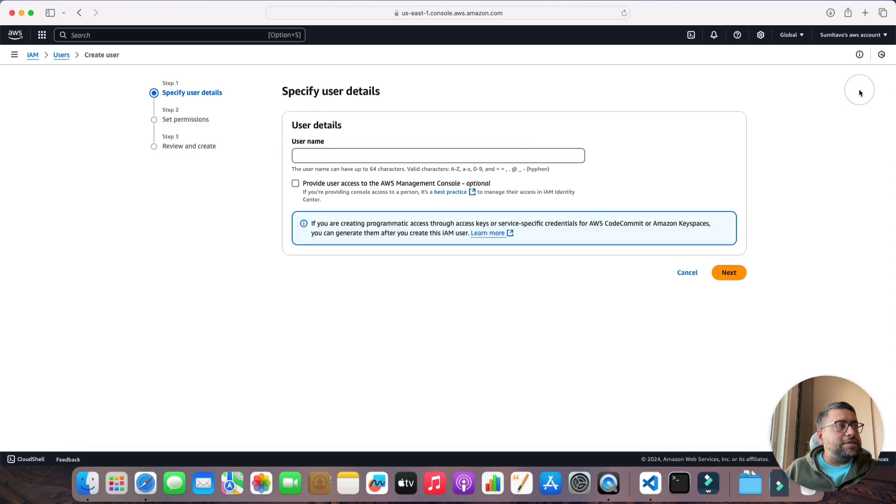
Name the user 'iam-user-2' and enable AWS Management Console access
click(334, 160)
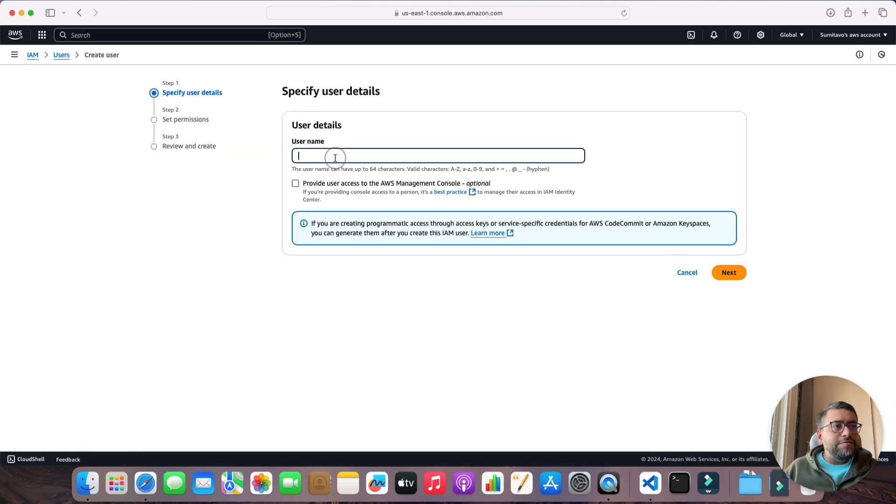
text(iam-user0)
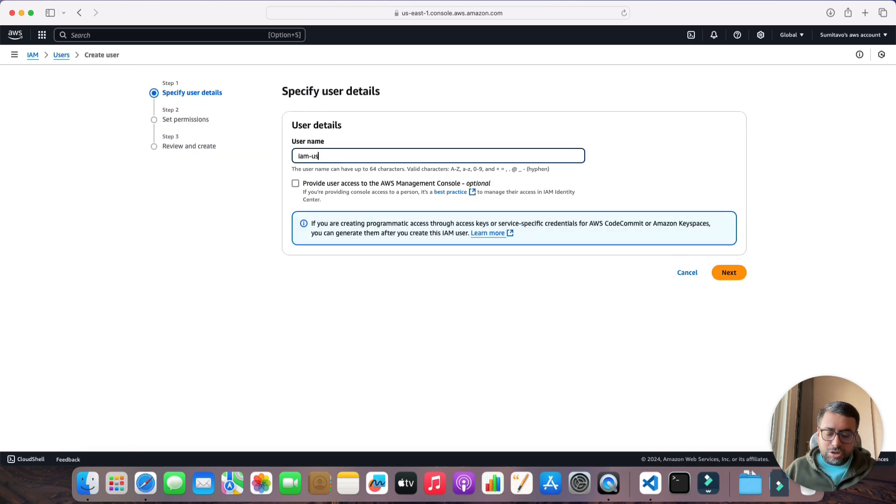
key(BackSpace)
key(BackSpace)
text(r-2)
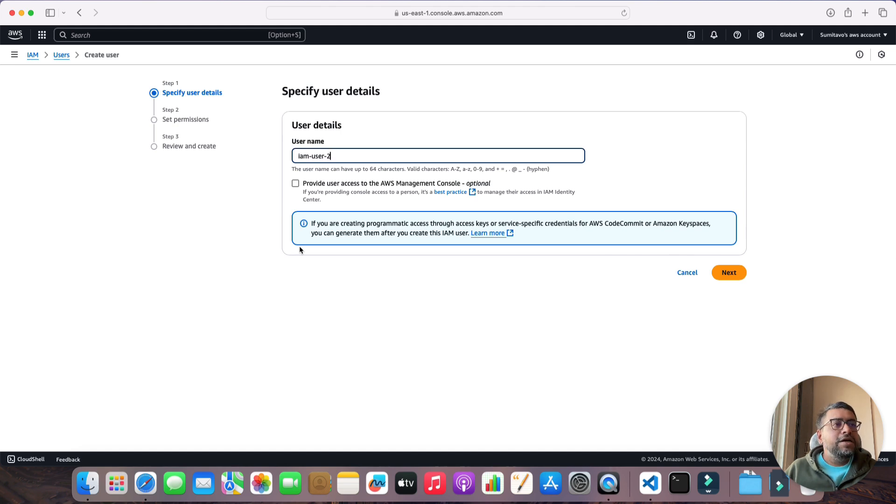
drag(338, 156, 298, 155)
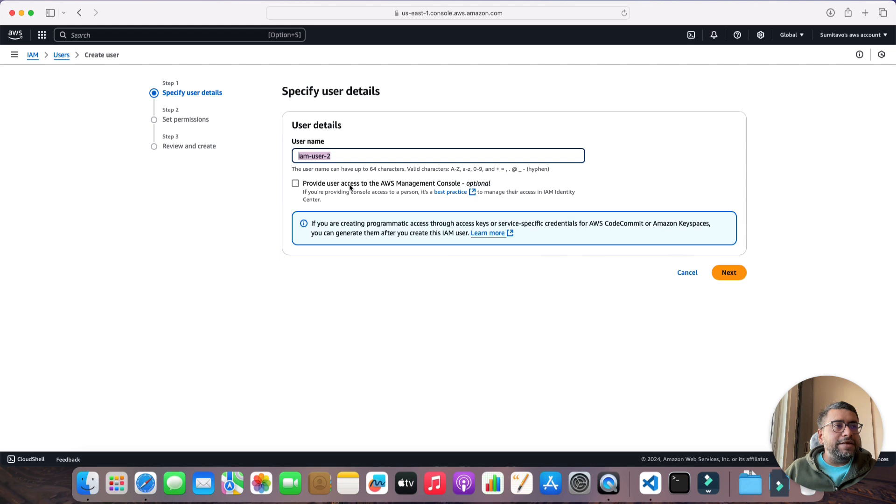
click(295, 184)
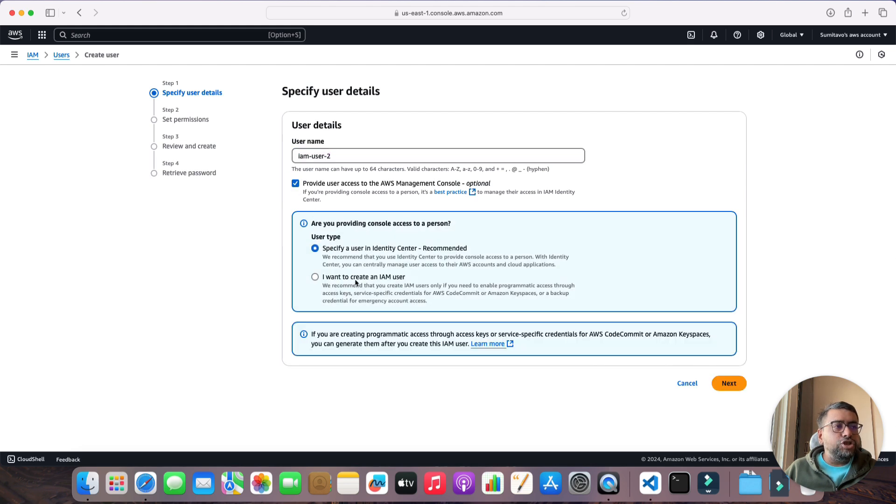
Make it an IAM user with a custom console password and no reset at next sign-in
click(315, 277)
scroll(351, 297, down, 3)
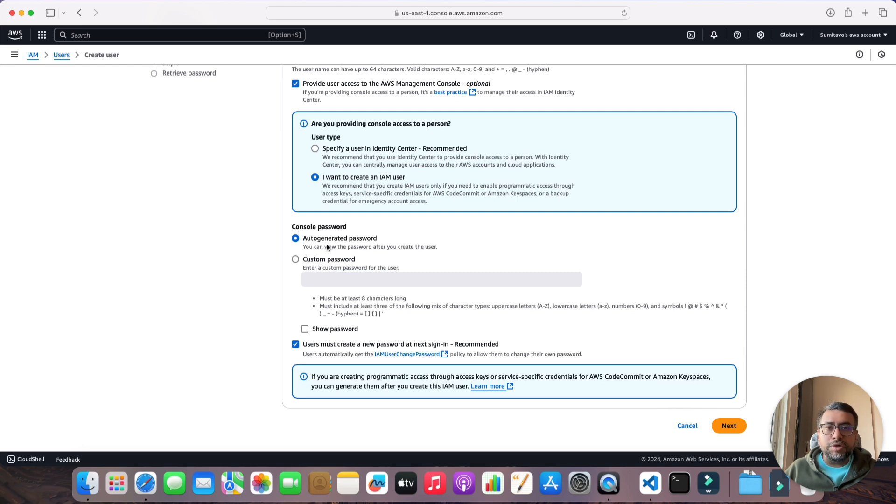
click(296, 260)
click(342, 281)
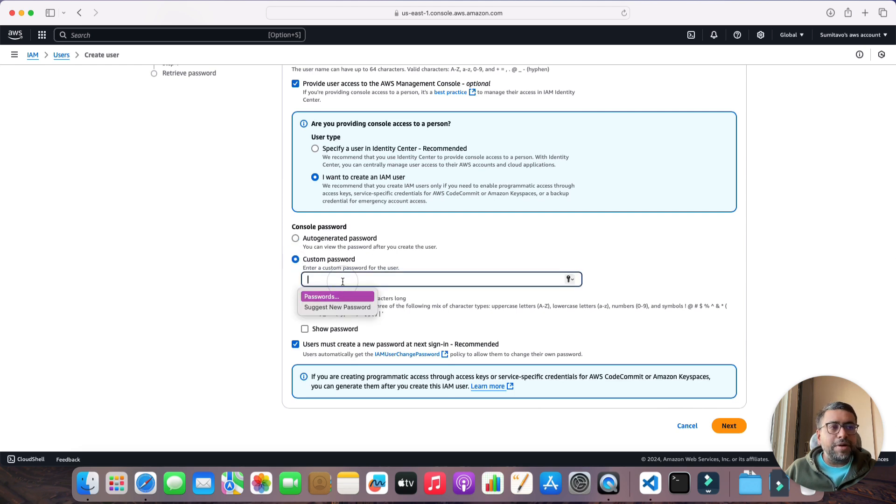
text(••••••••••••)
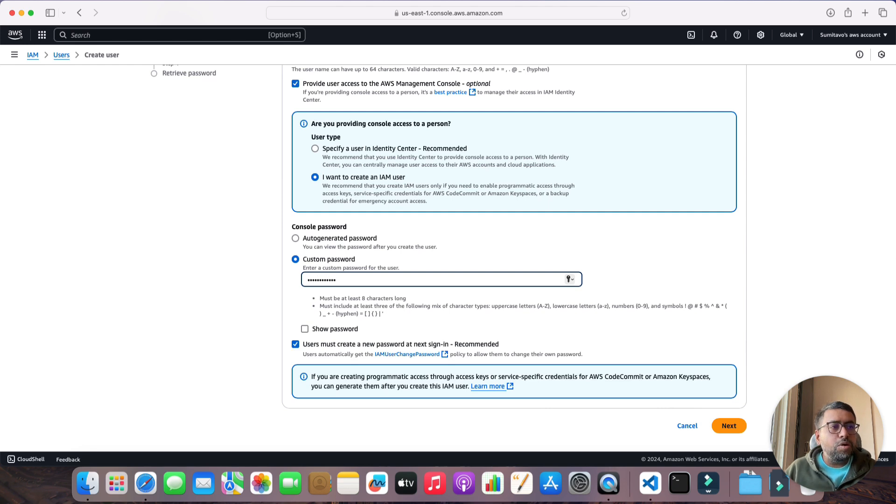
drag(308, 345, 449, 344)
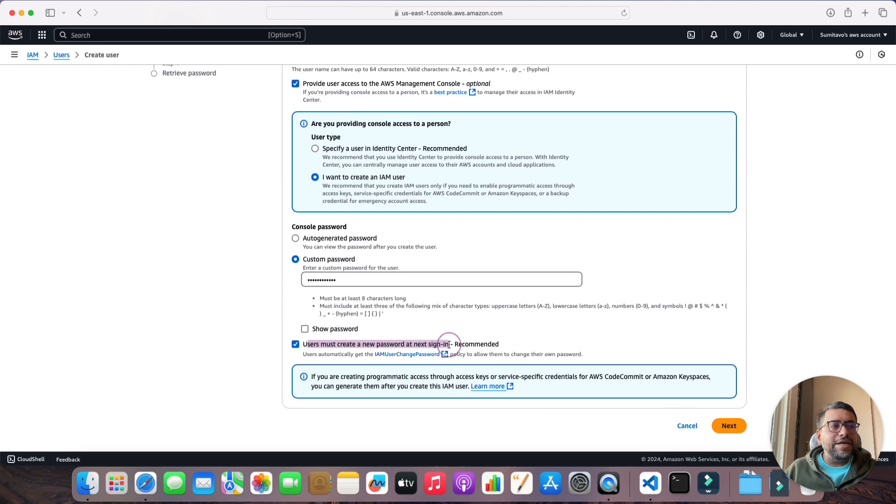
click(449, 345)
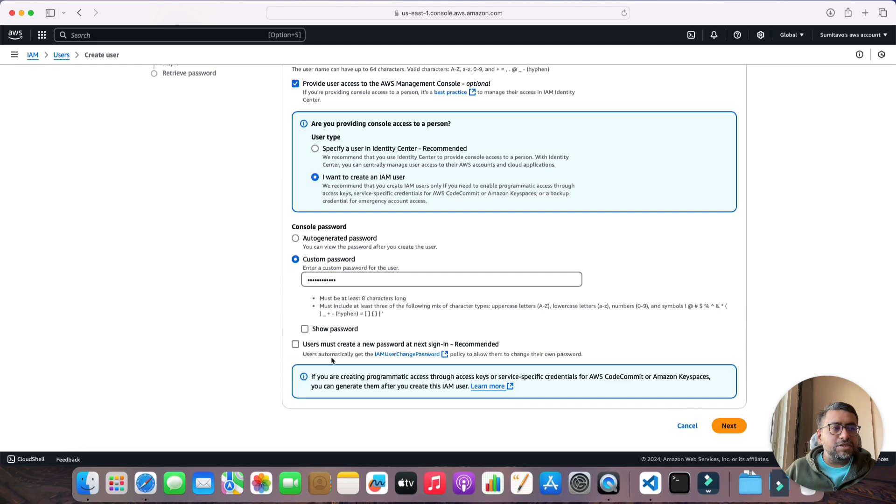
click(727, 426)
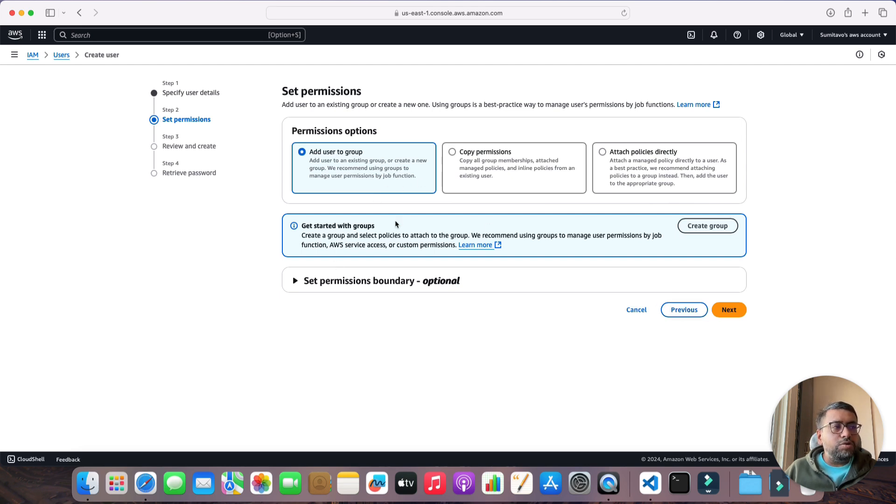
Skip permissions, review the details, and create iam-user-2 without any policies
click(738, 316)
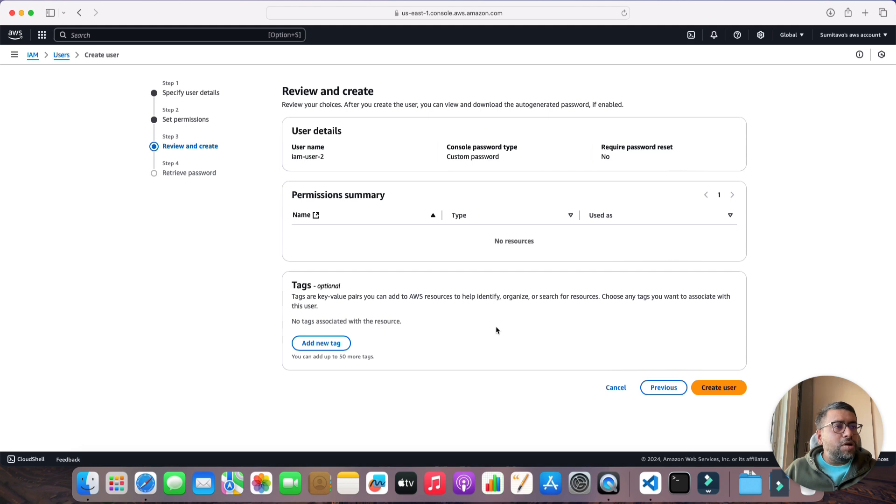
click(724, 391)
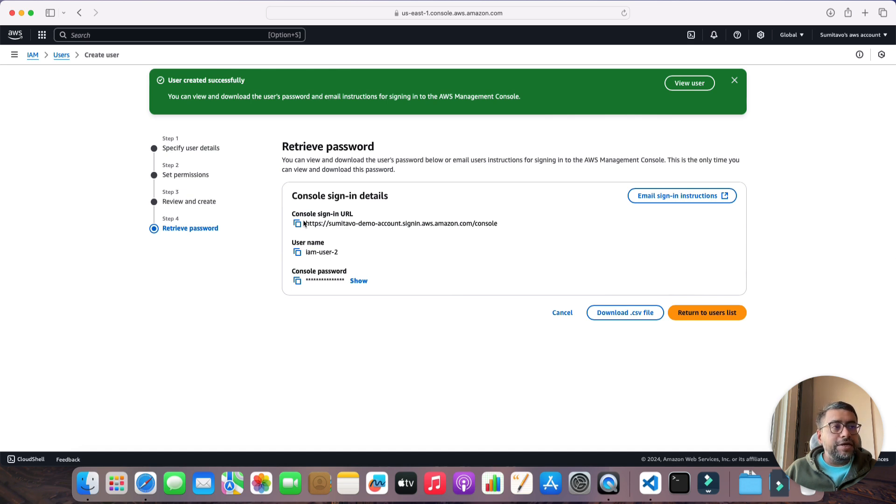
Copy iam-user-2's console sign-in URL and open a new Safari window
drag(501, 226, 304, 223)
click(403, 220)
drag(401, 225, 329, 225)
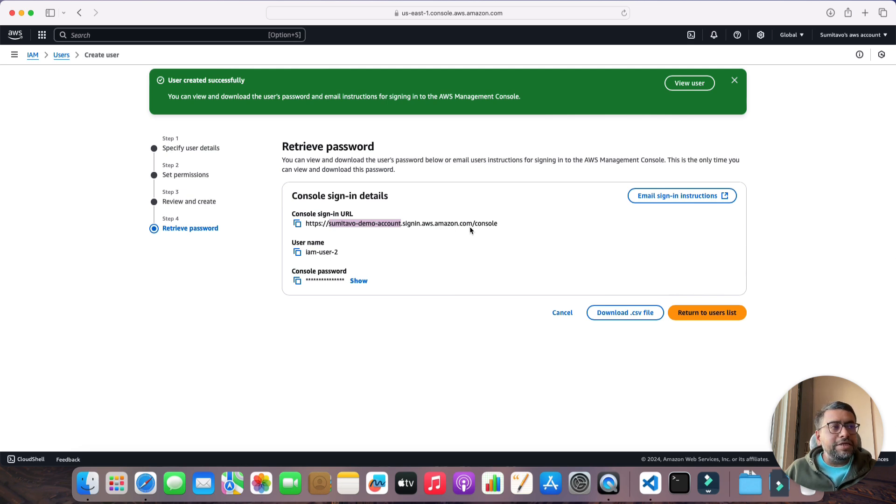
drag(505, 225, 305, 224)
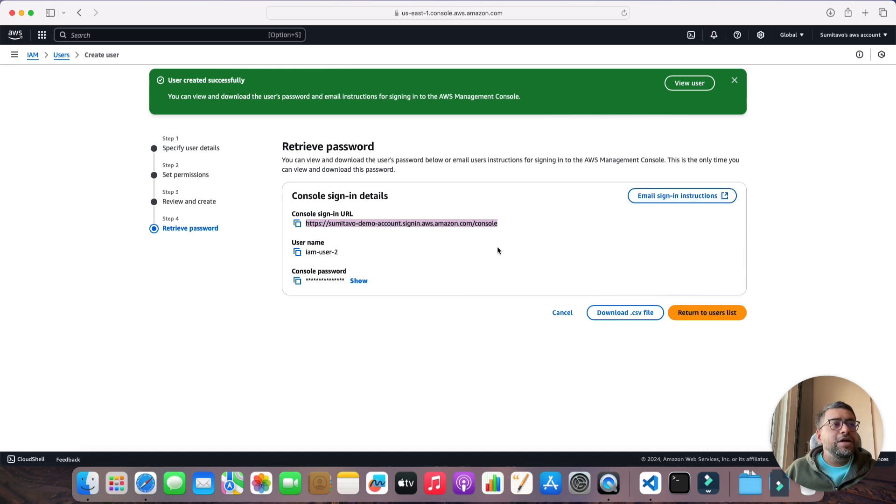
click(512, 225)
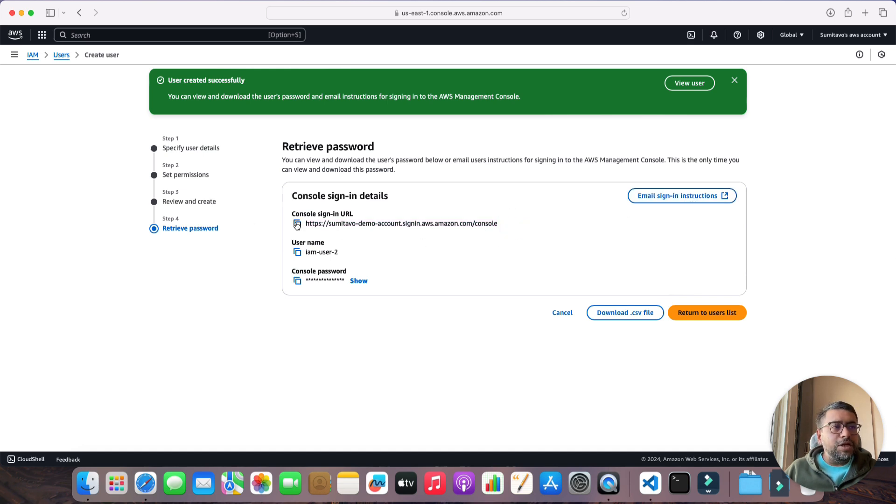
click(297, 223)
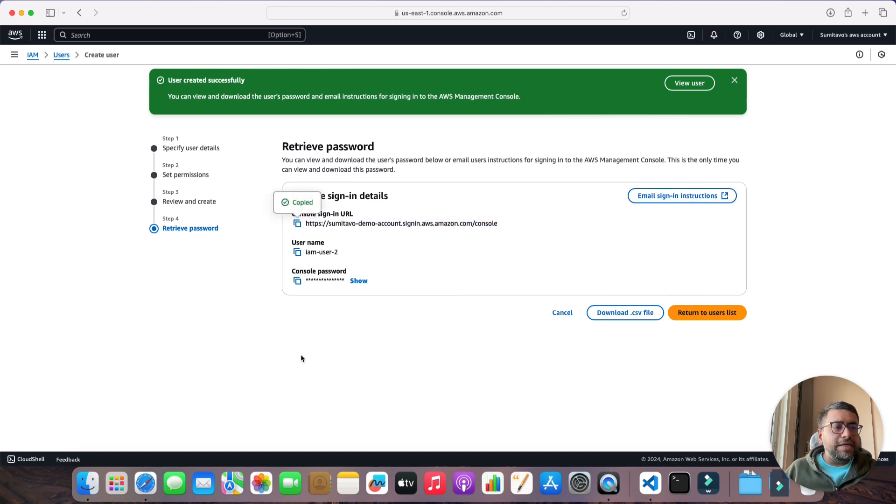
right_click(146, 491)
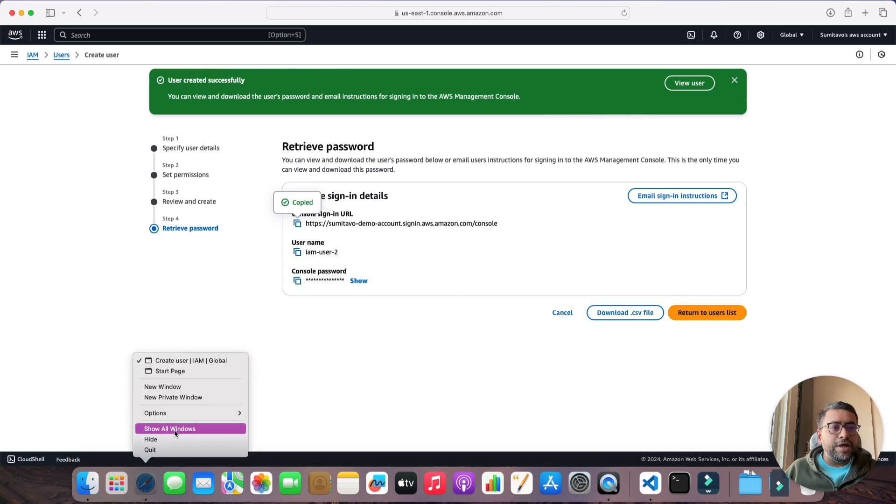
click(180, 388)
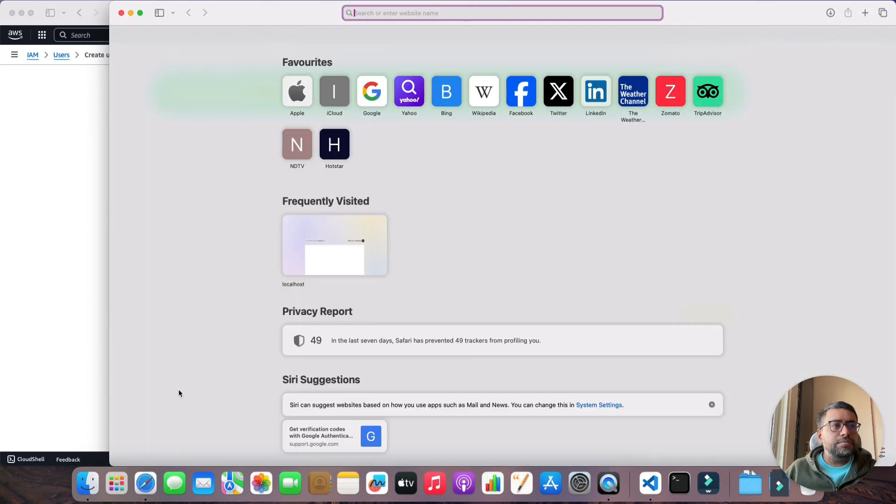
Tile the console left and the new window right, then load the copied sign-in URL
click(50, 122)
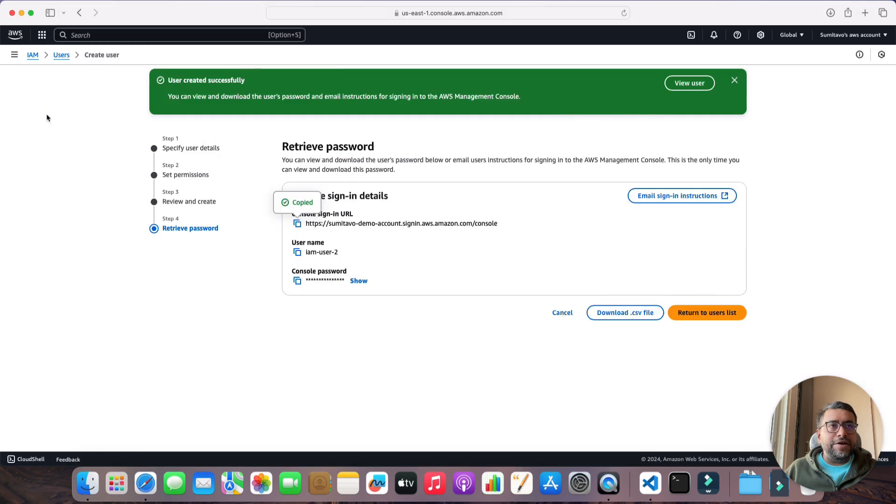
mouse_move(31, 14)
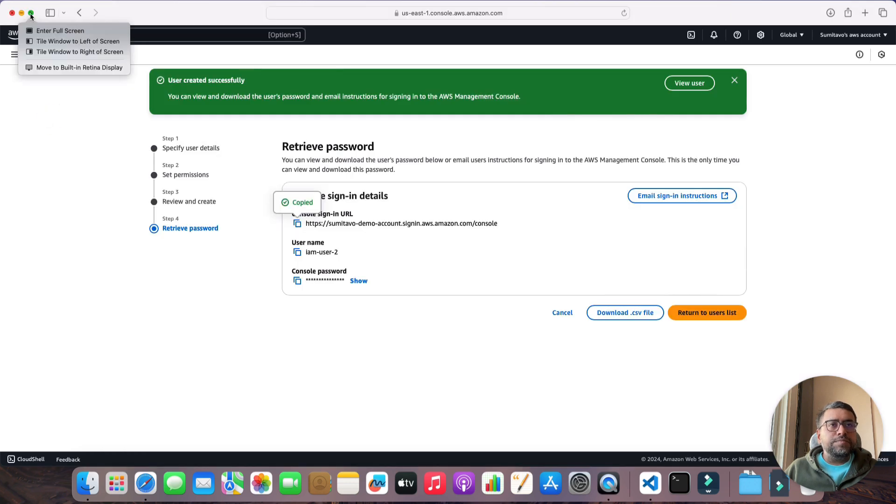
click(40, 42)
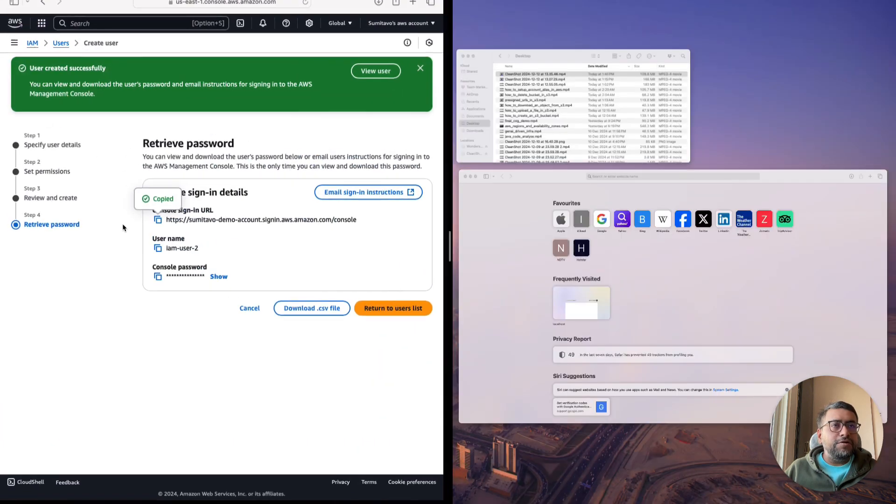
click(595, 307)
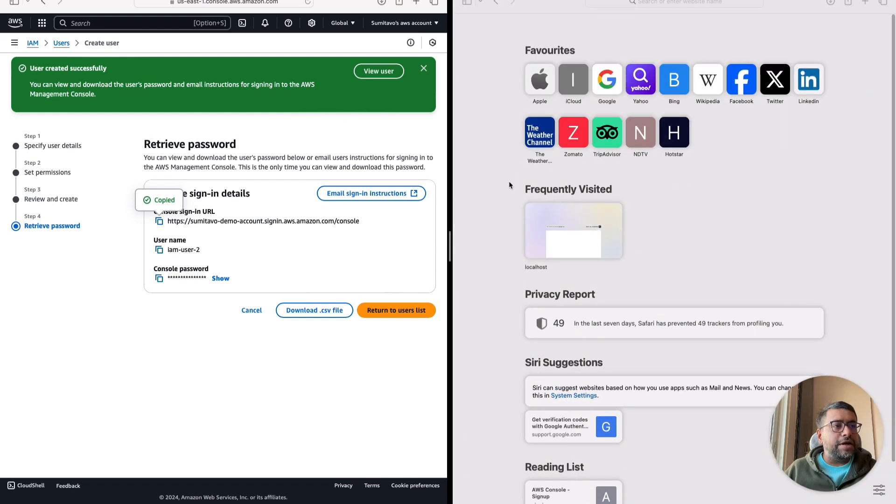
click(646, 4)
key(super+v)
key(Return)
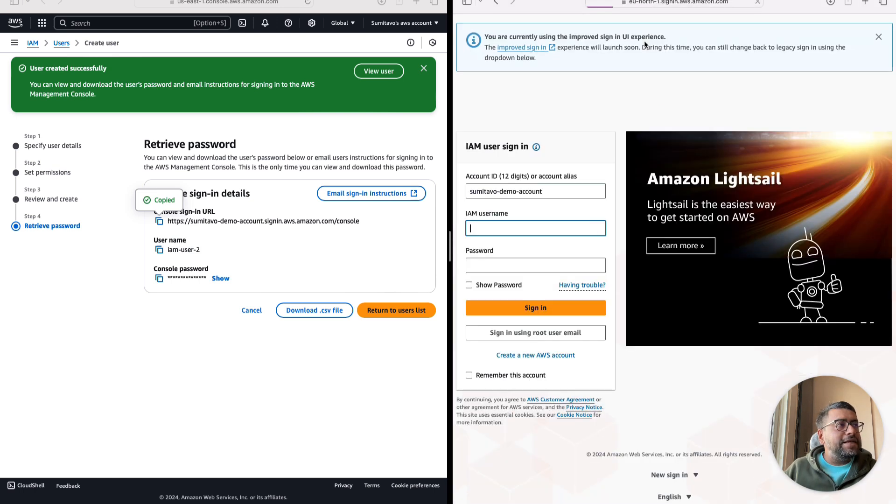
drag(550, 189, 477, 192)
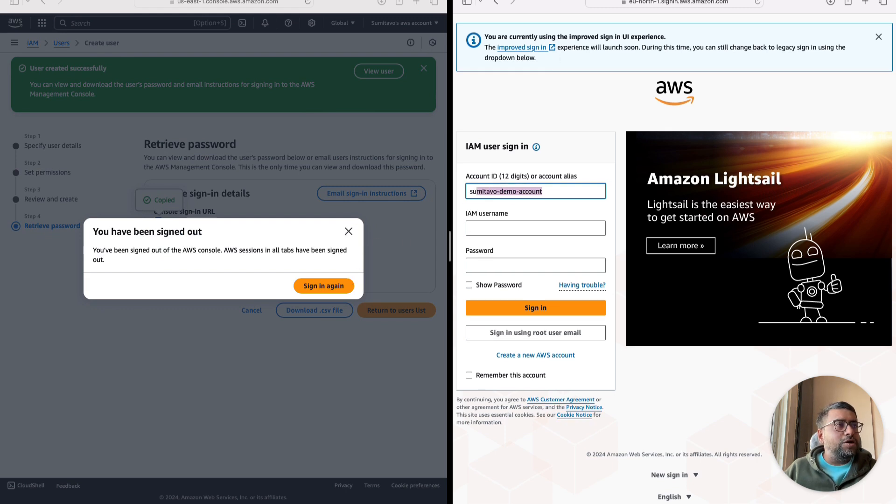
Sign in as iam-user-2 with its password and decline saving the password
mouse_move(484, 1)
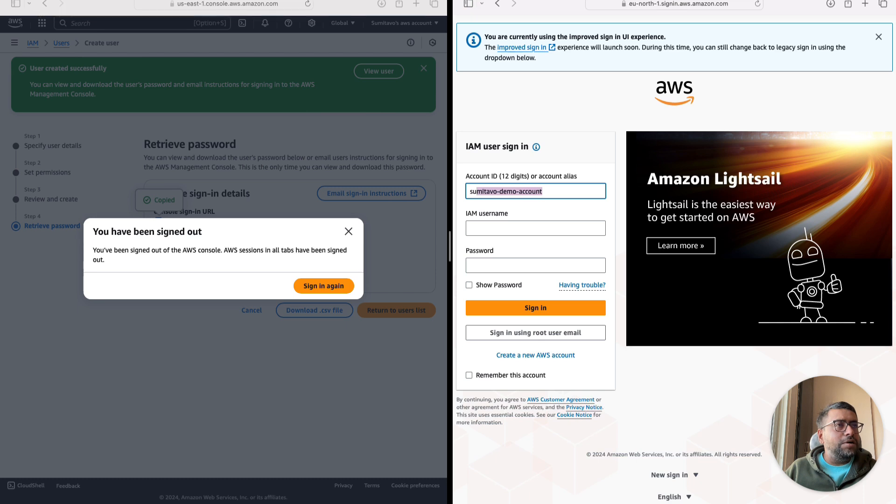
click(485, 13)
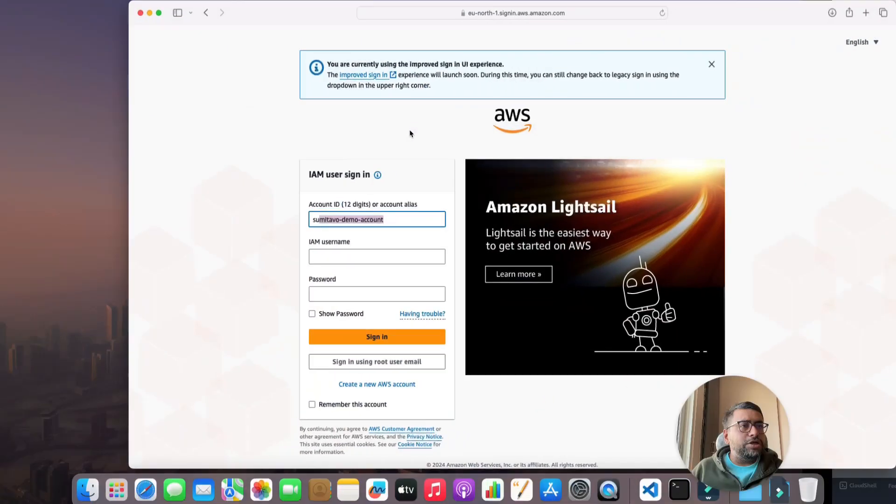
click(331, 257)
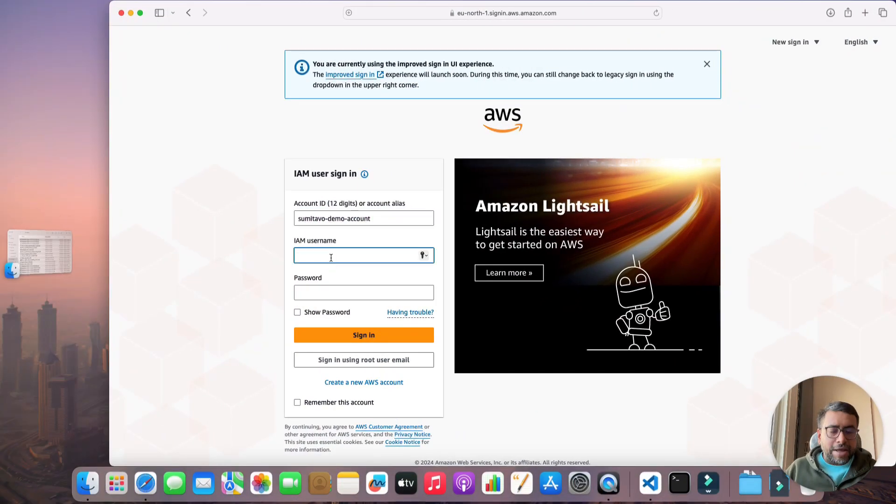
mouse_move(141, 14)
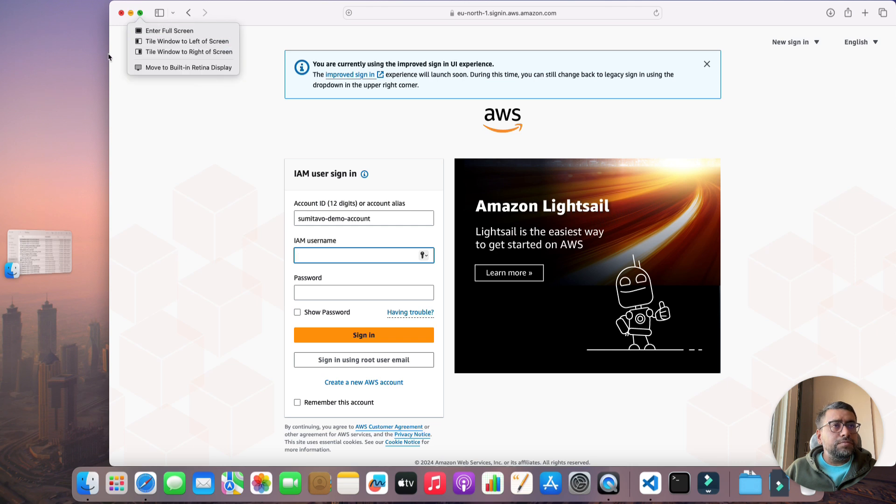
drag(109, 56, 1, 56)
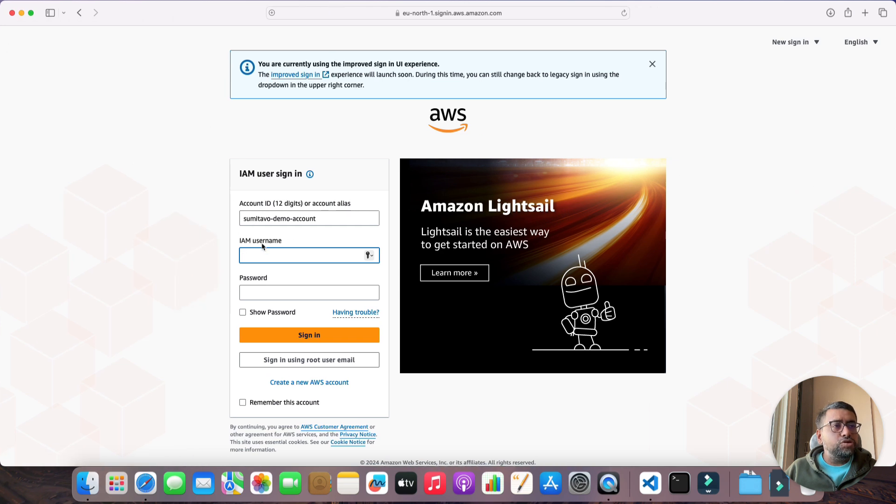
text(iam-user-2)
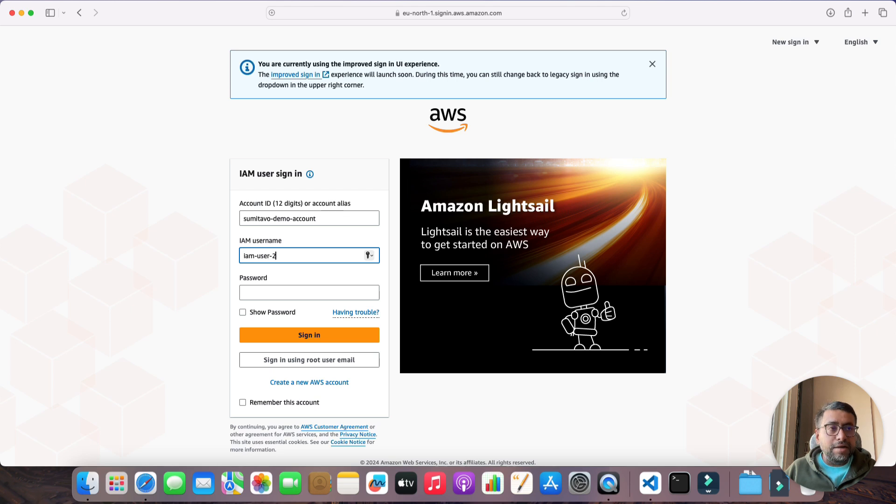
click(272, 293)
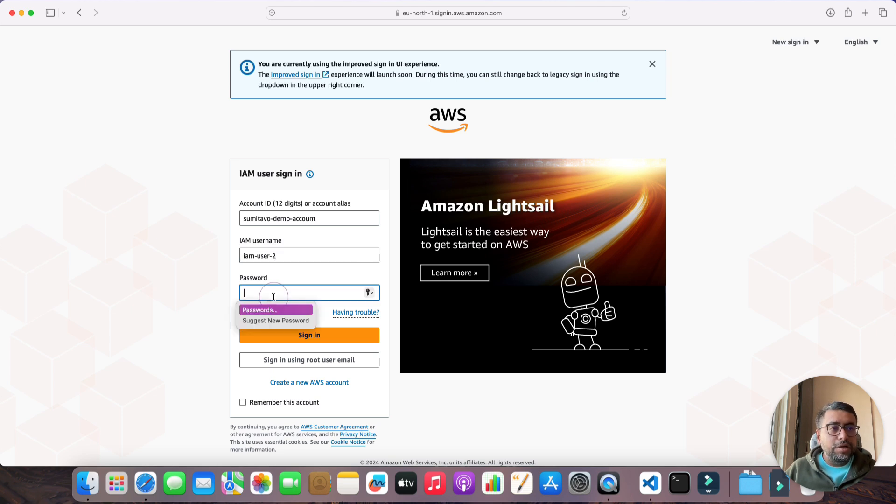
text(••)
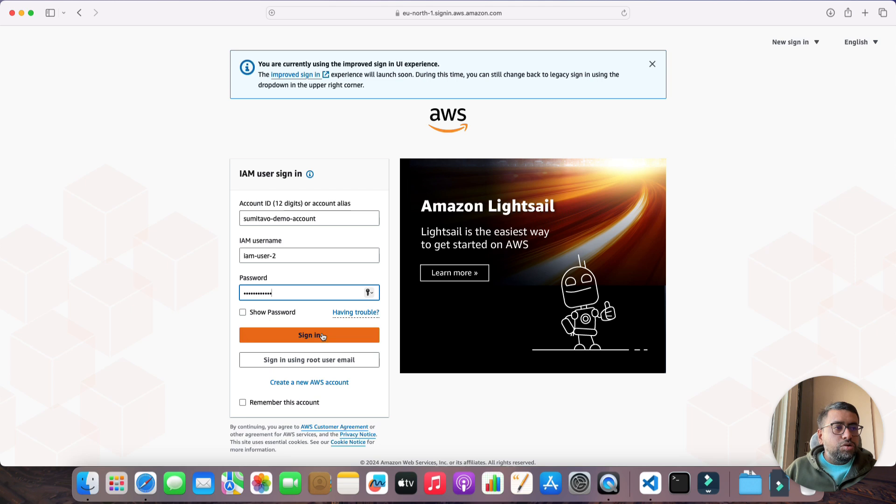
click(320, 334)
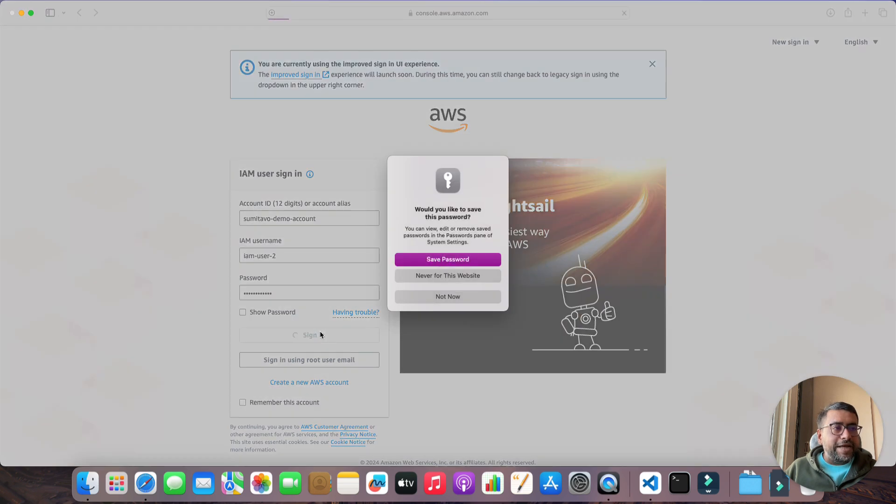
click(413, 274)
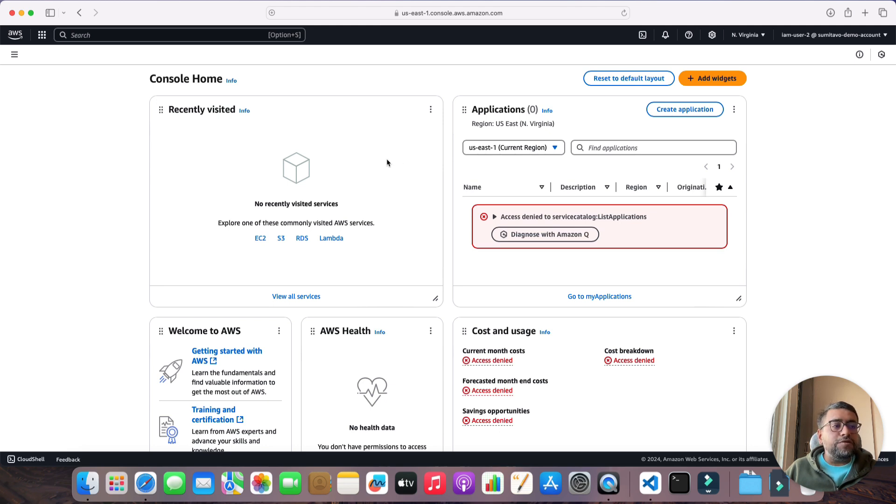
Search the console for 's3' and open the Amazon S3 service
click(170, 38)
text(s3)
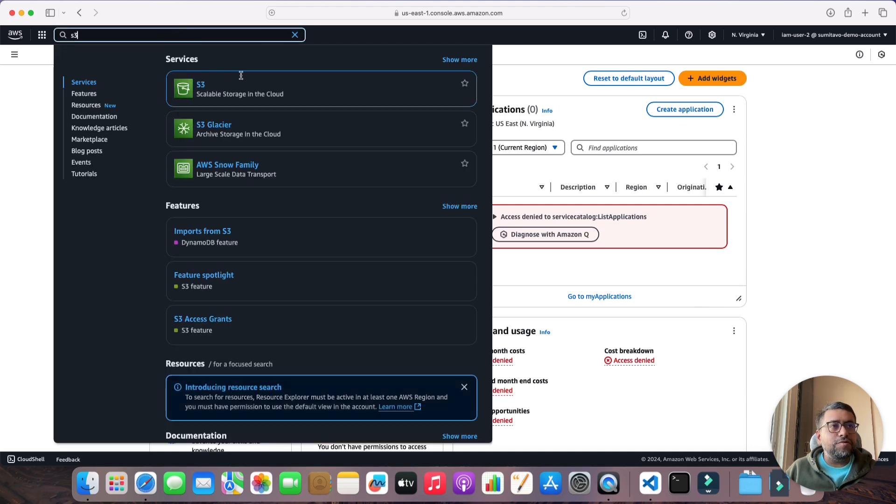
click(201, 85)
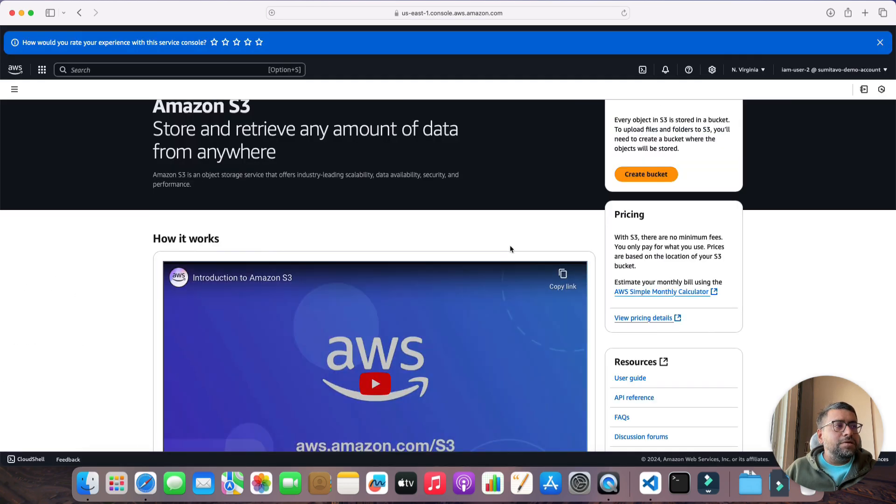
Start a new S3 bucket named 'demo-name', which is reported as already taken
click(667, 174)
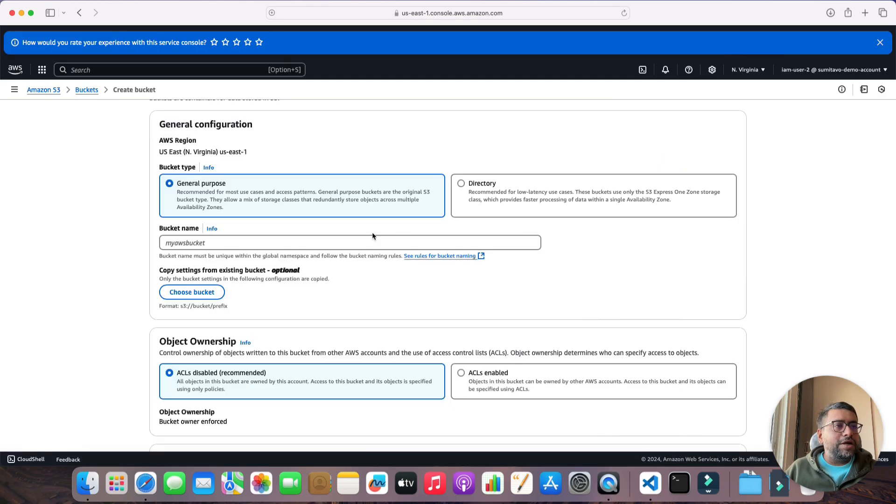
scroll(222, 154, down, 2)
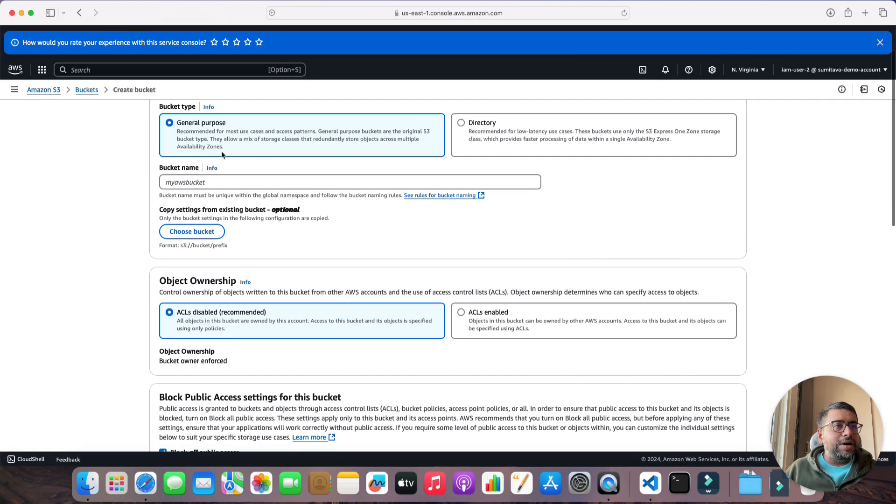
click(208, 183)
text(dem)
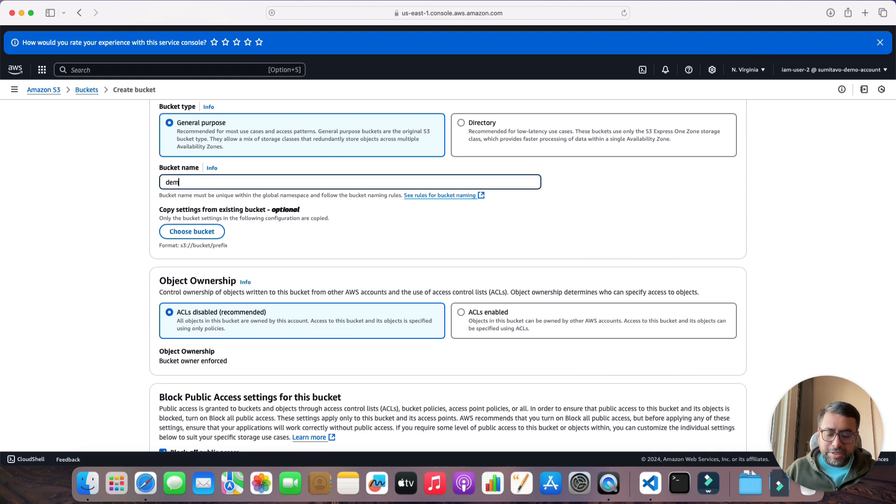
text(o-name)
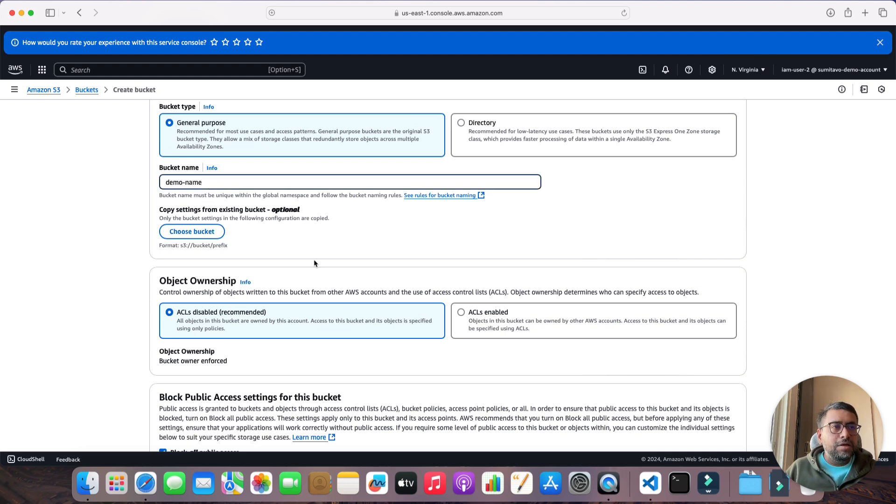
scroll(314, 260, down, 10)
scroll(512, 357, down, 5)
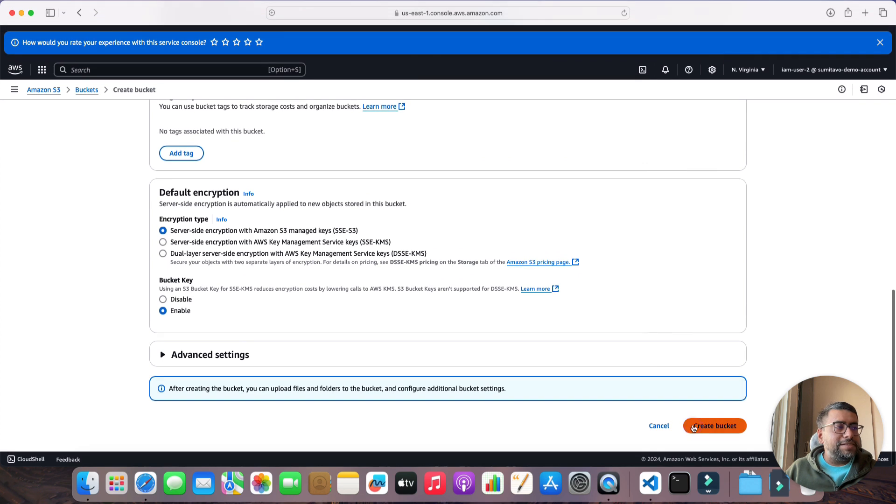
scroll(299, 221, up, 15)
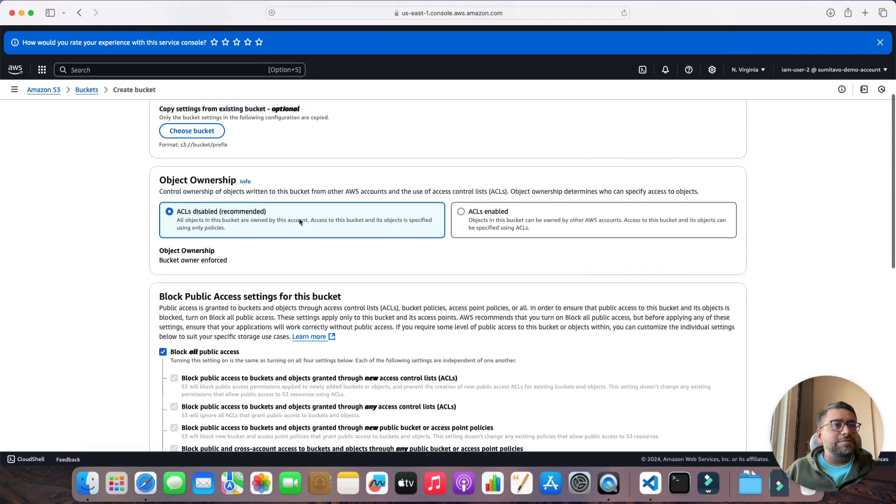
Add a unique suffix to the bucket name and submit, getting the s3:CreateBucket permission error
click(251, 241)
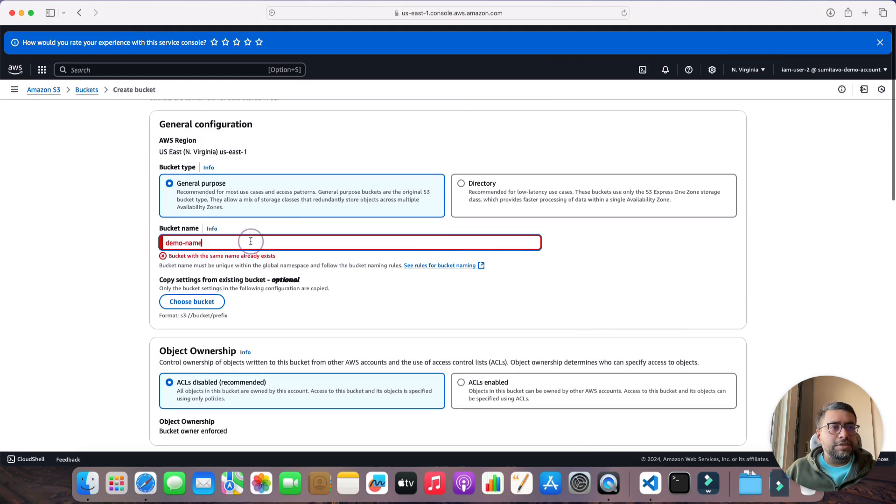
text(-sumitavo-1)
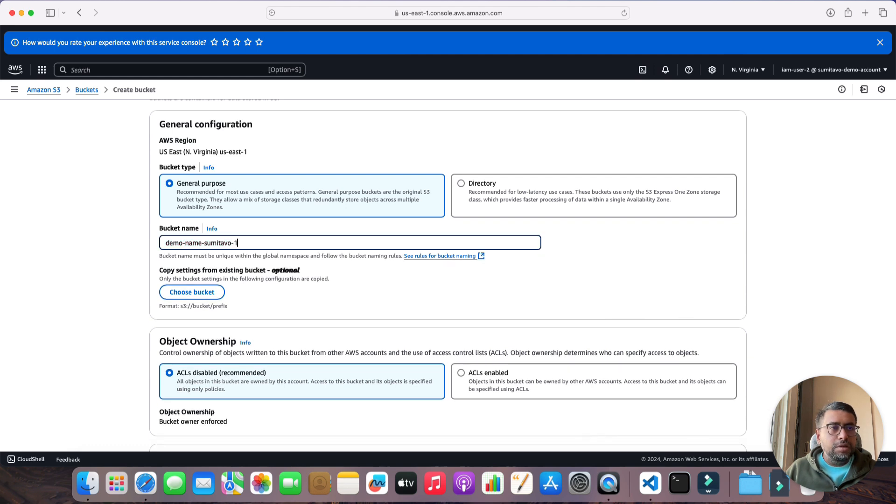
scroll(251, 241, down, 15)
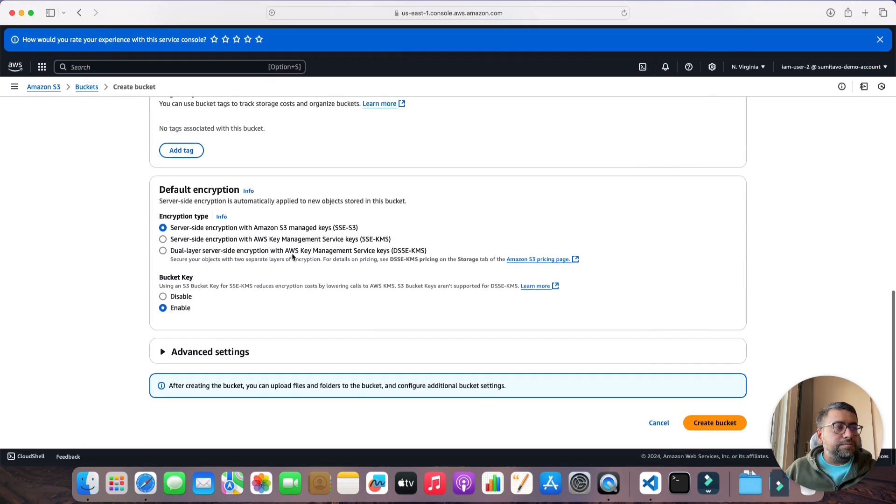
click(697, 426)
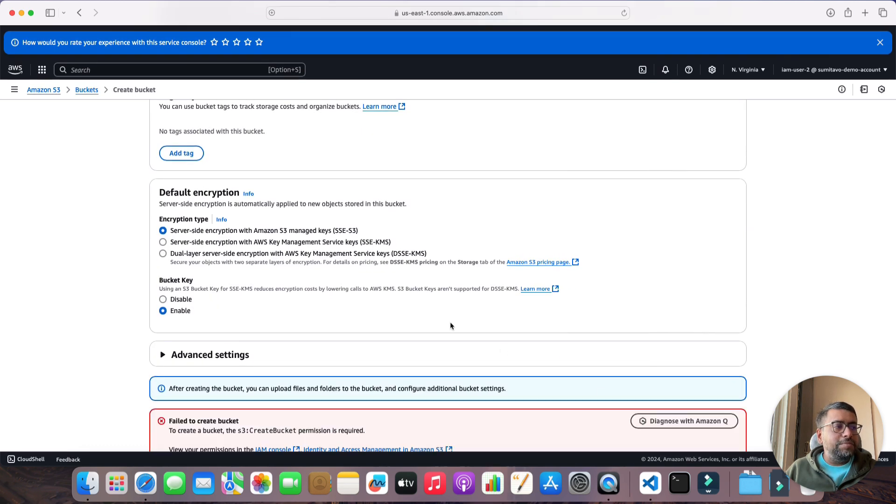
drag(241, 358, 360, 365)
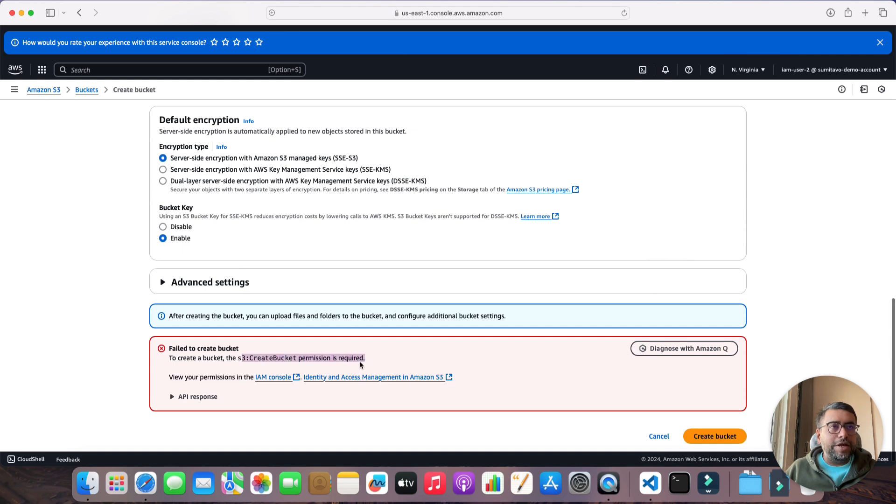
click(141, 70)
As iam-user-2, open IAM Users and highlight the Access denied message for iam:ListUsers
text(iam)
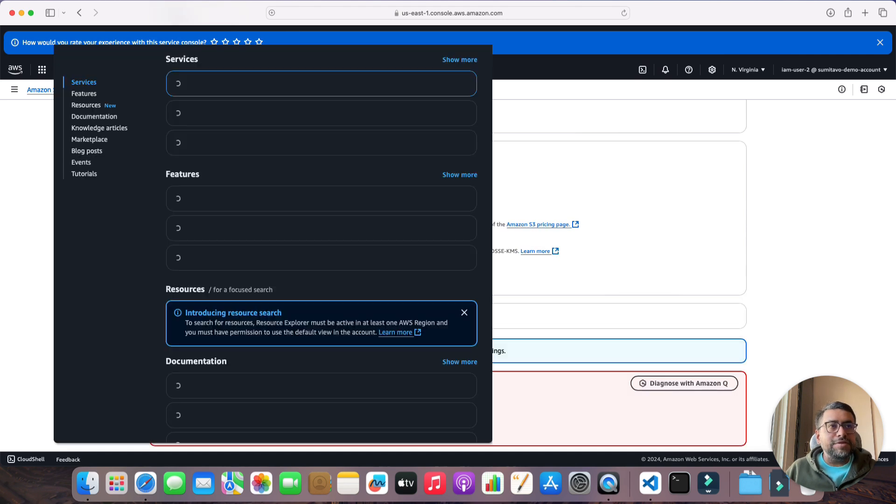
click(204, 86)
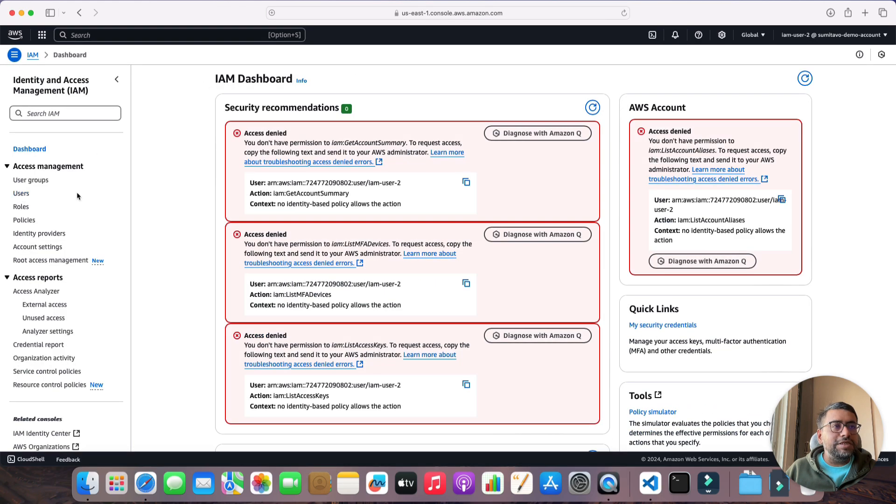
click(248, 132)
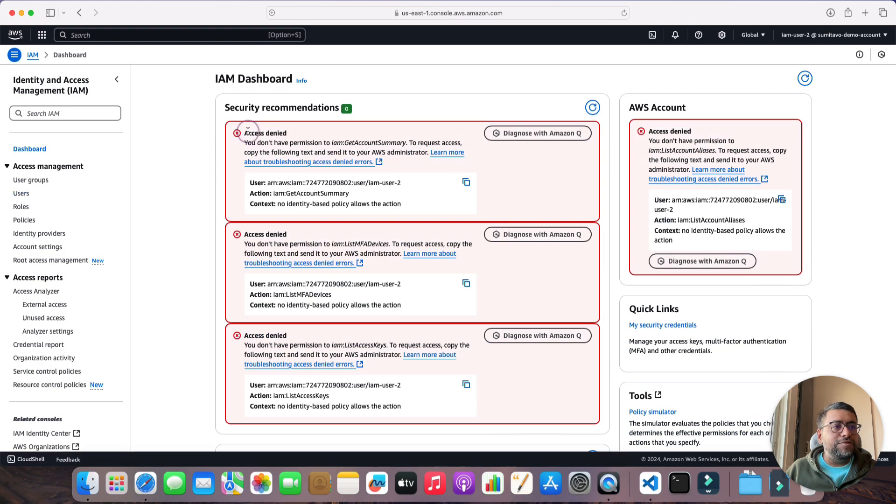
click(21, 193)
drag(183, 181, 409, 183)
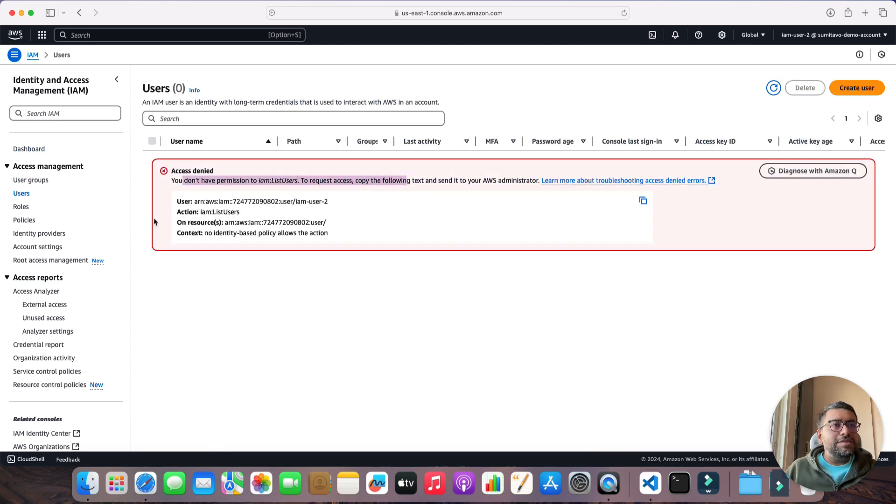